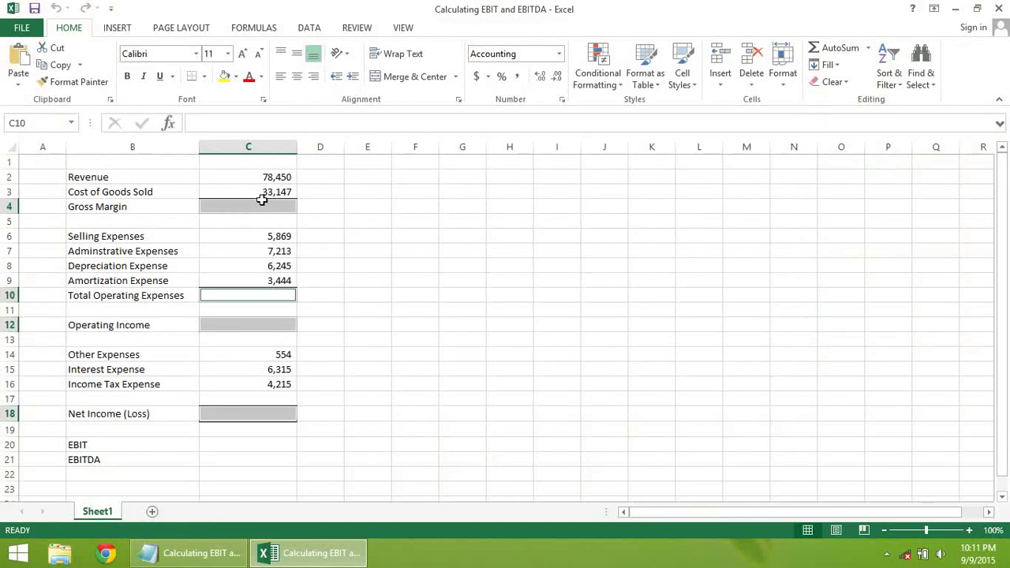
# Step: Enter the Gross Margin formula =C2-C3 in C4, giving 45,303
pyautogui.write('=')
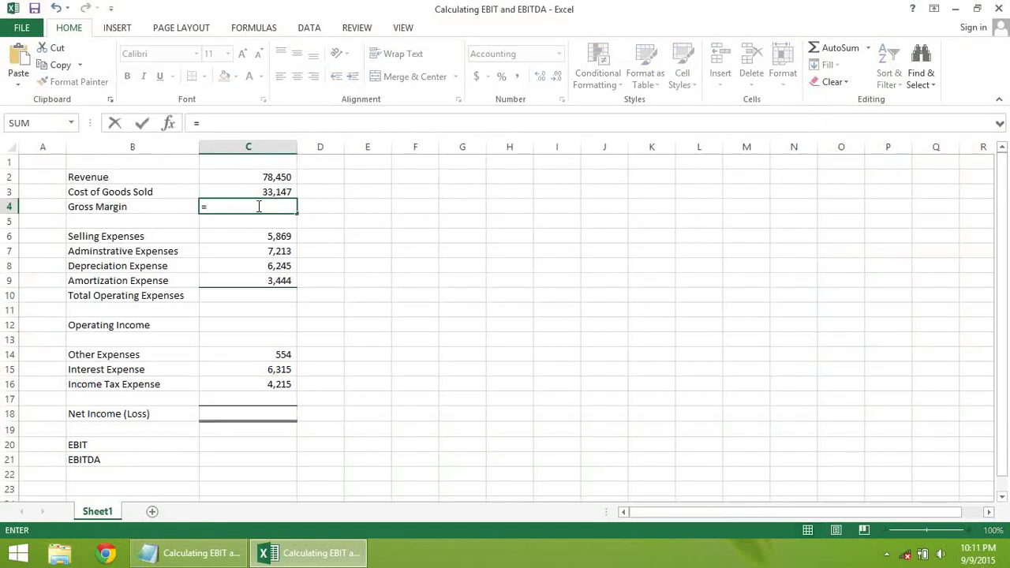
pyautogui.click(274, 176)
pyautogui.write('-')
pyautogui.click(277, 192)
pyautogui.press('Return')
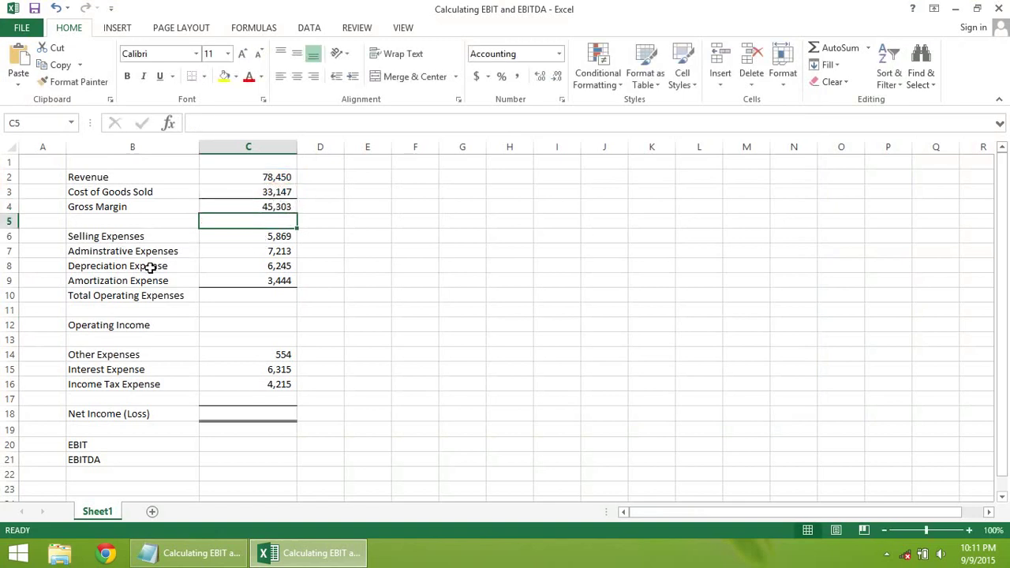
# Step: Total the operating expenses with =SUM(C6:C9) in C10, giving 22,771
pyautogui.click(258, 298)
pyautogui.write('=SUM')
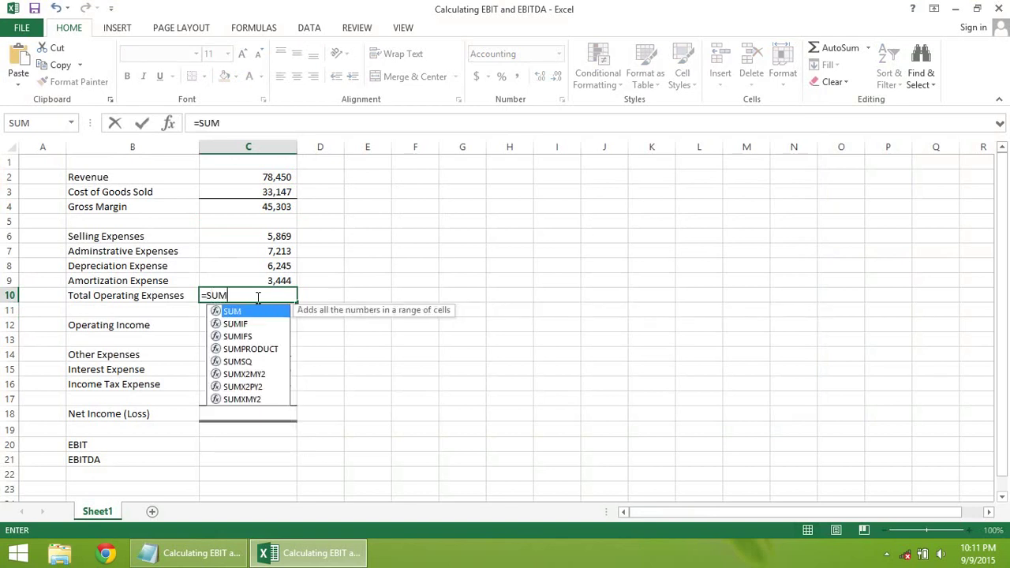
pyautogui.write('(')
pyautogui.moveTo(265, 250); pyautogui.dragTo(267, 243)
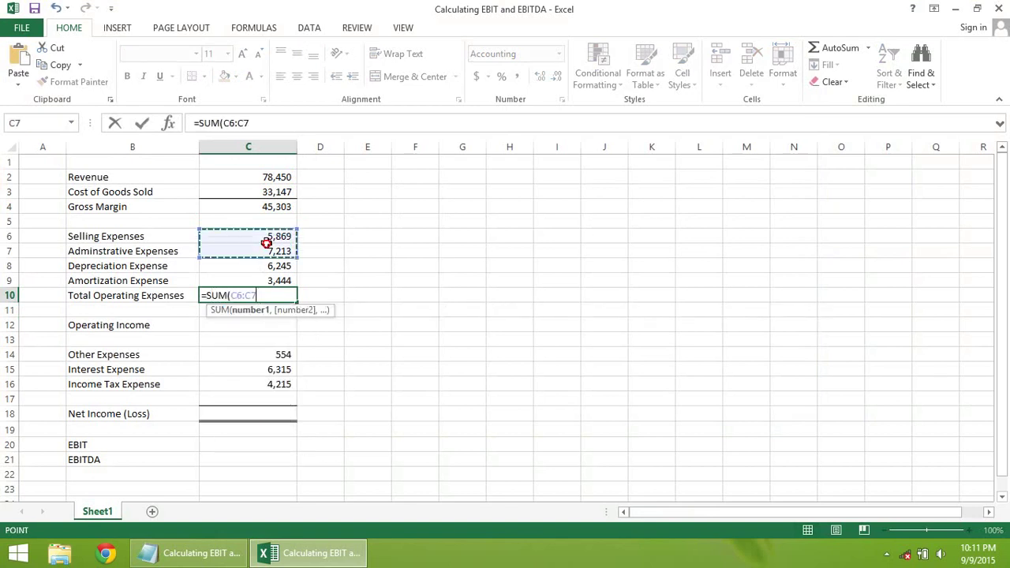
pyautogui.click(267, 240)
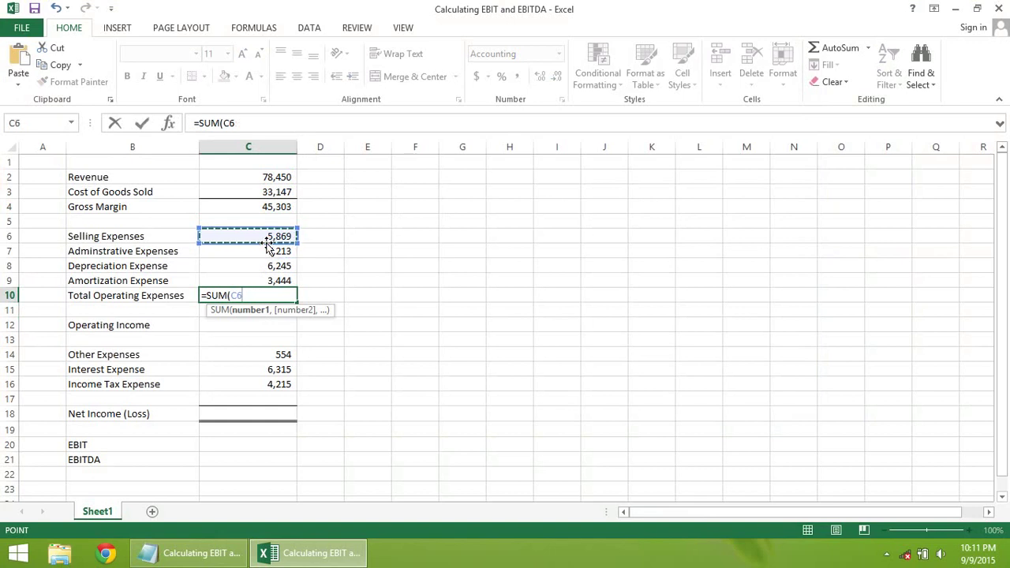
pyautogui.write(':C')
pyautogui.press('BackSpace')
pyautogui.click(279, 280)
pyautogui.write(')')
pyautogui.press('Return')
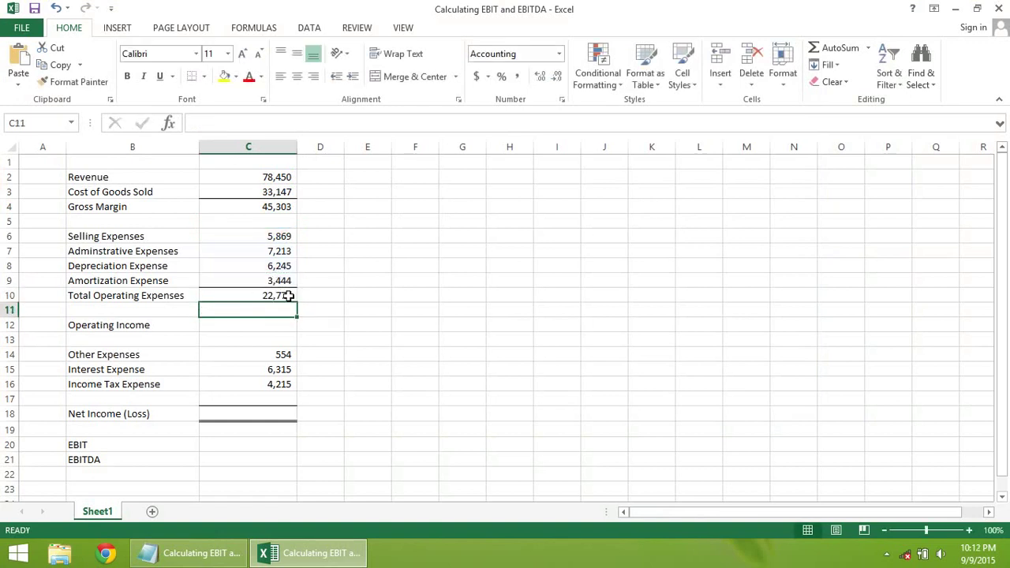
# Step: Enter Operating Income as =C4-C10 in C12, giving 22,532
pyautogui.click(241, 325)
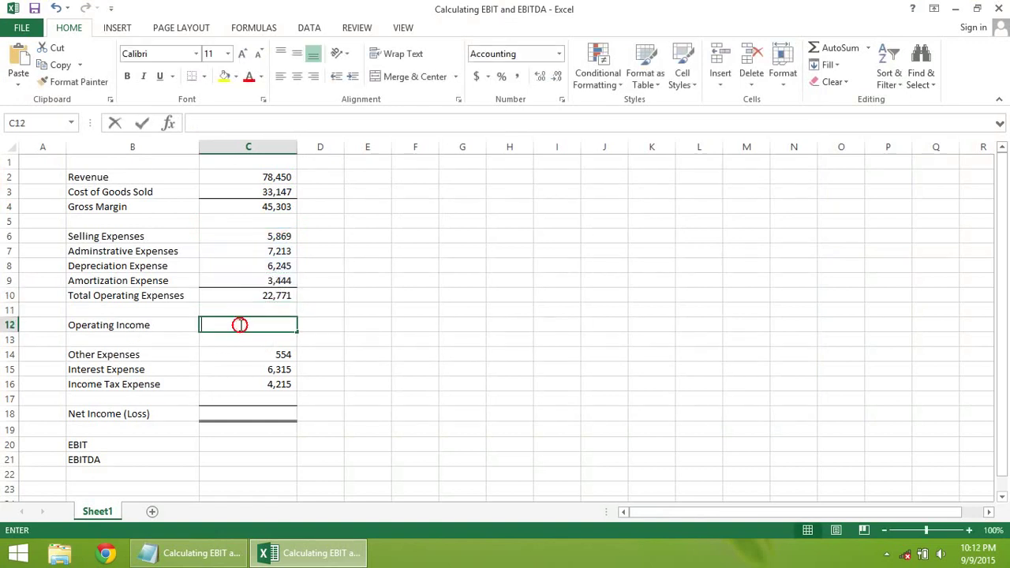
pyautogui.write('=')
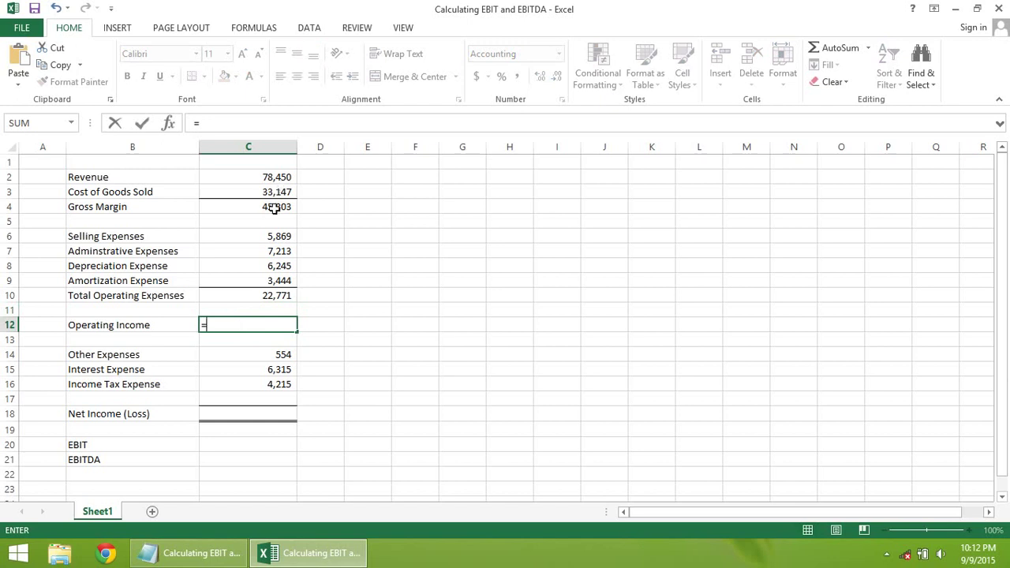
pyautogui.click(274, 209)
pyautogui.write('-')
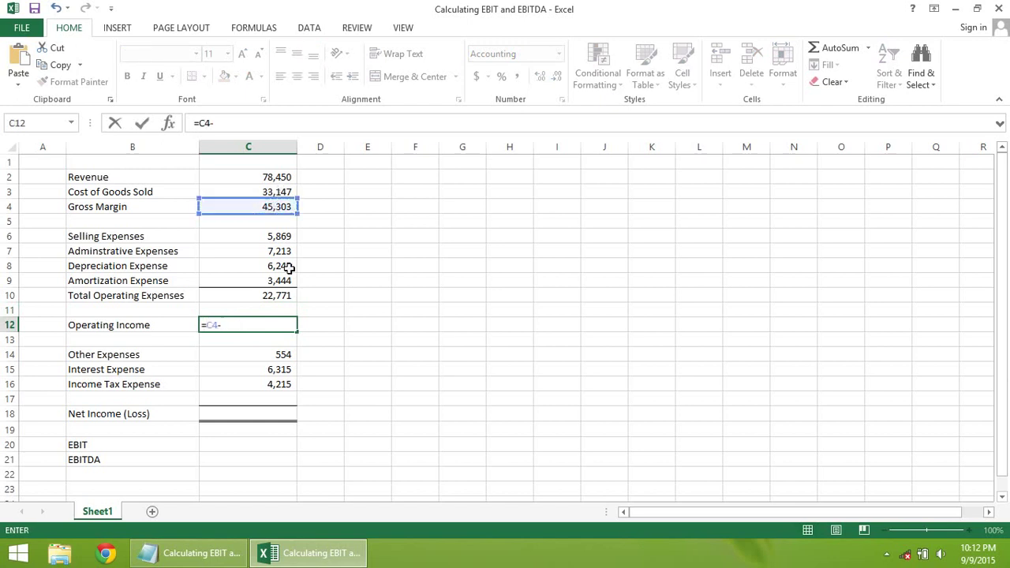
pyautogui.click(274, 296)
pyautogui.press('Return')
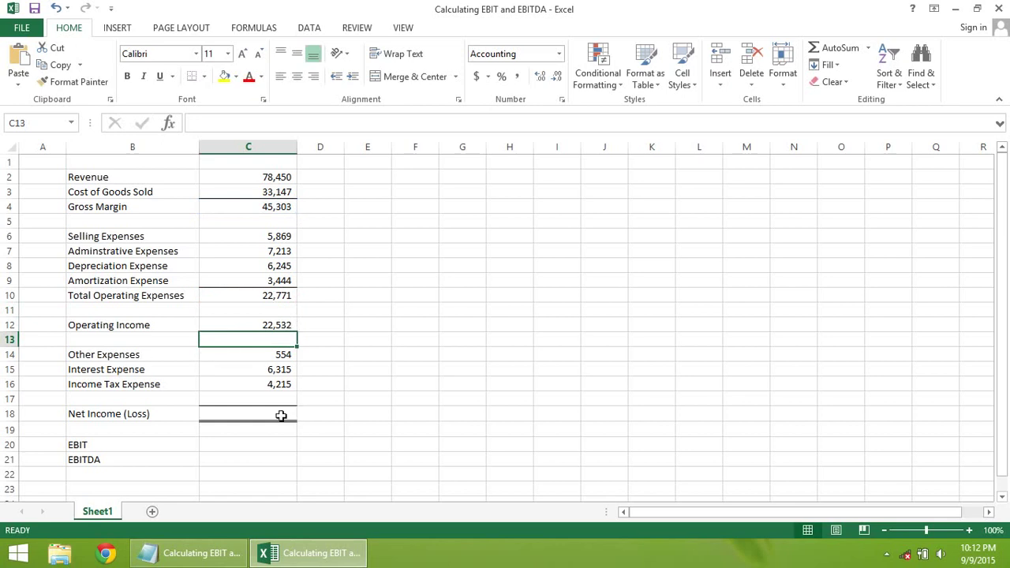
# Step: Enter Net Income as =C12-C14-C15-C16 in C18, giving 11,448
pyautogui.click(256, 416)
pyautogui.write('=')
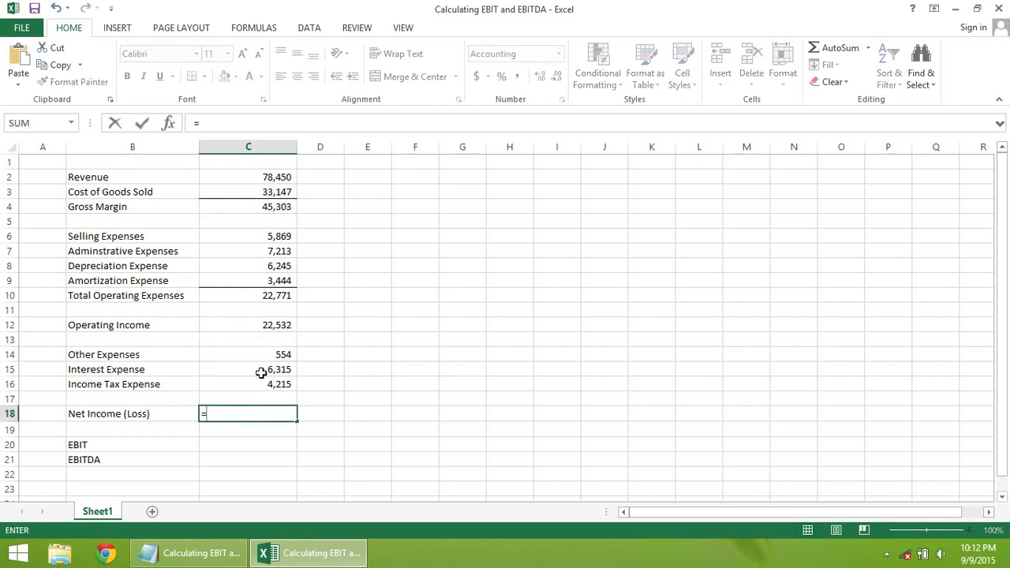
pyautogui.click(274, 331)
pyautogui.write('-')
pyautogui.click(280, 354)
pyautogui.write('-')
pyautogui.click(280, 373)
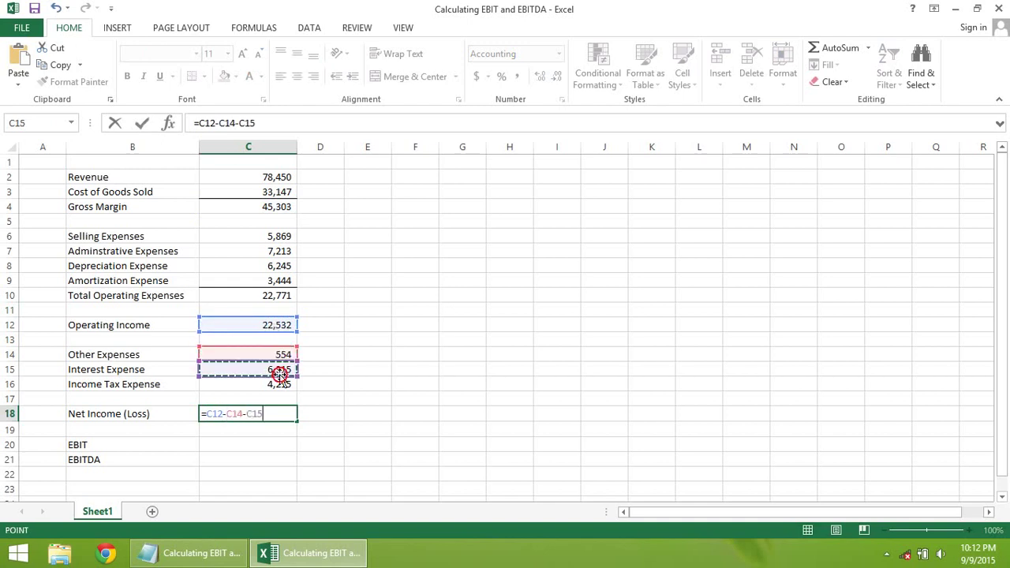
pyautogui.write('-')
pyautogui.click(280, 385)
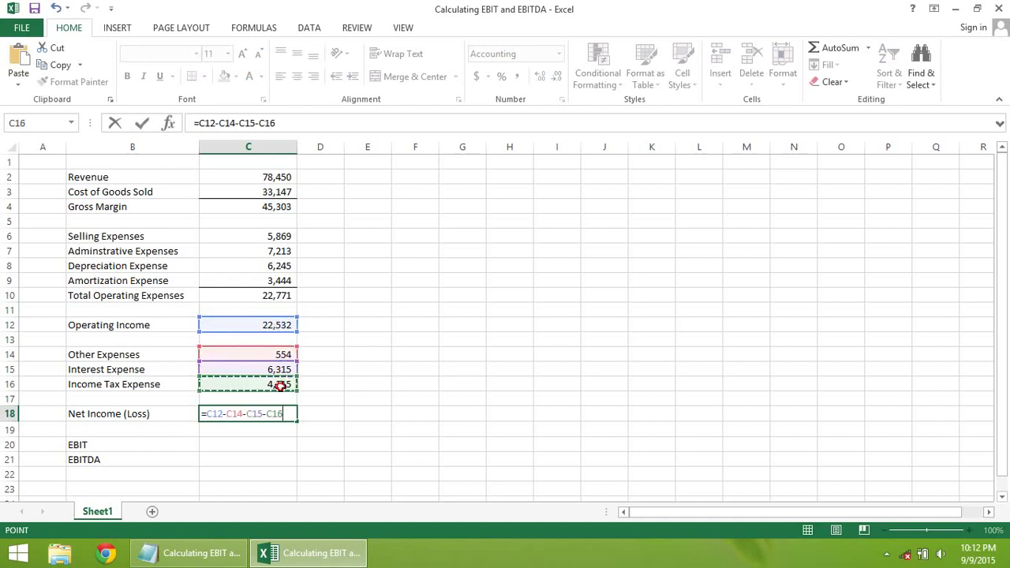
pyautogui.press('Return')
pyautogui.click(223, 443)
# Step: Begin the EBIT formula in C20 as C18 plus VLOOKUP("Interest Expense",B2:C18,2,FALSE)
pyautogui.write('=')
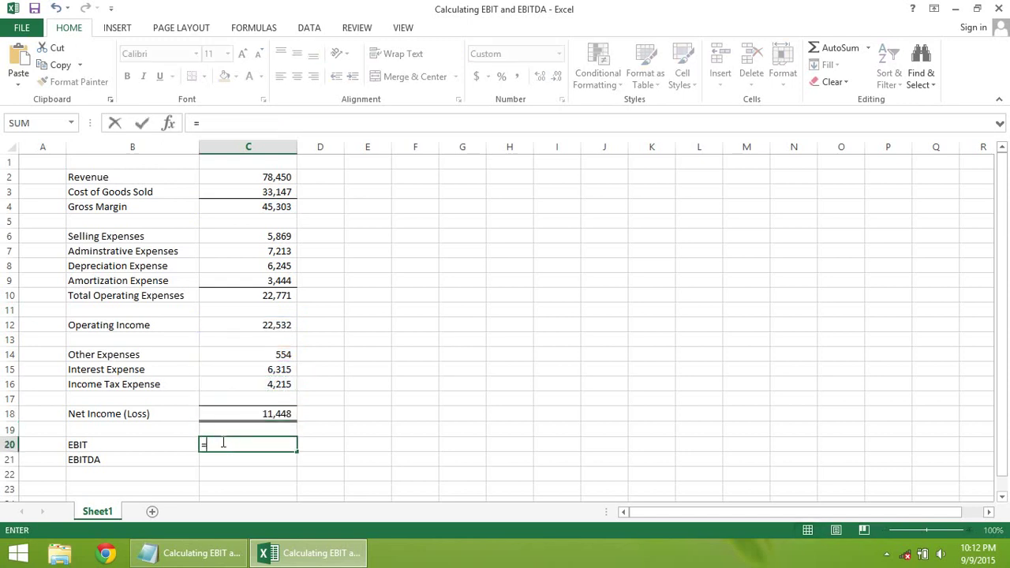
pyautogui.click(264, 412)
pyautogui.write('+VLOO')
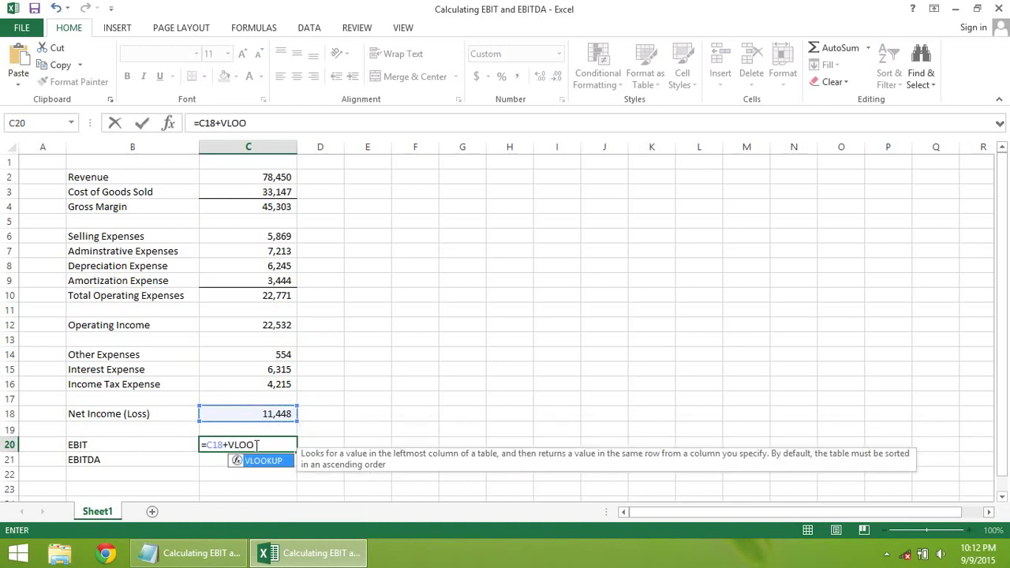
pyautogui.doubleClick(258, 458)
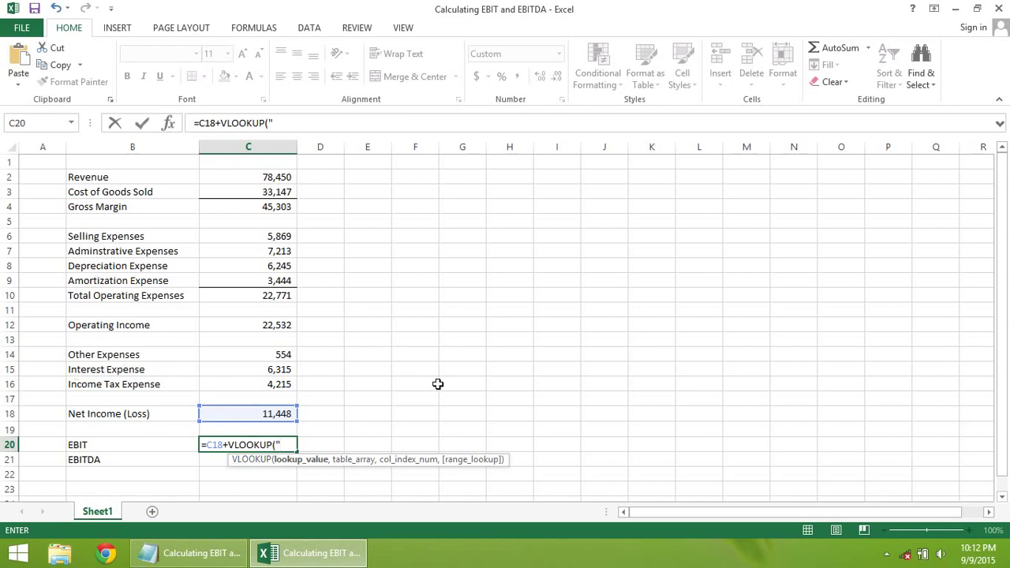
pyautogui.write('terest ')
pyautogui.write('Expense",')
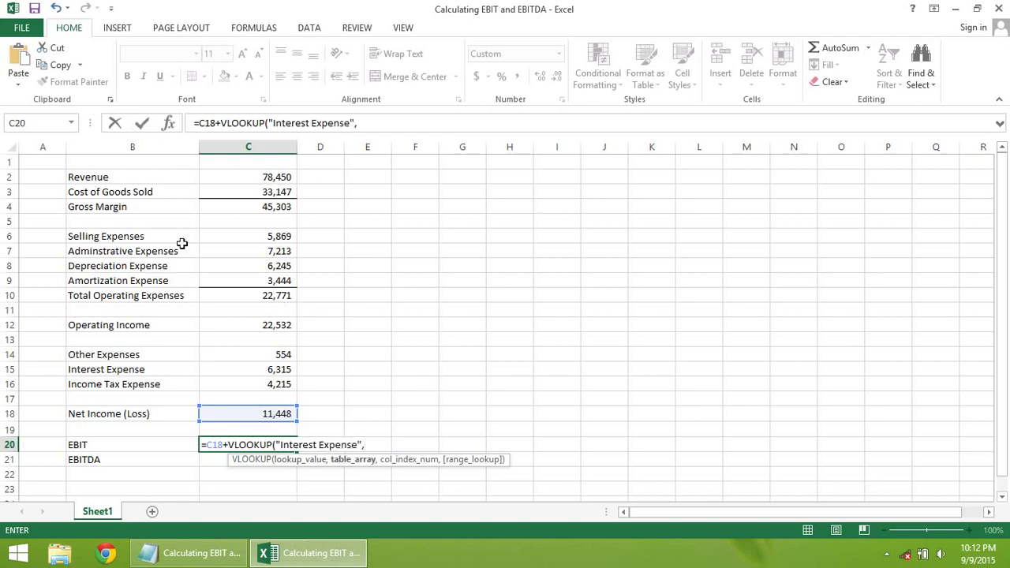
pyautogui.click(132, 175)
pyautogui.write(':')
pyautogui.click(283, 413)
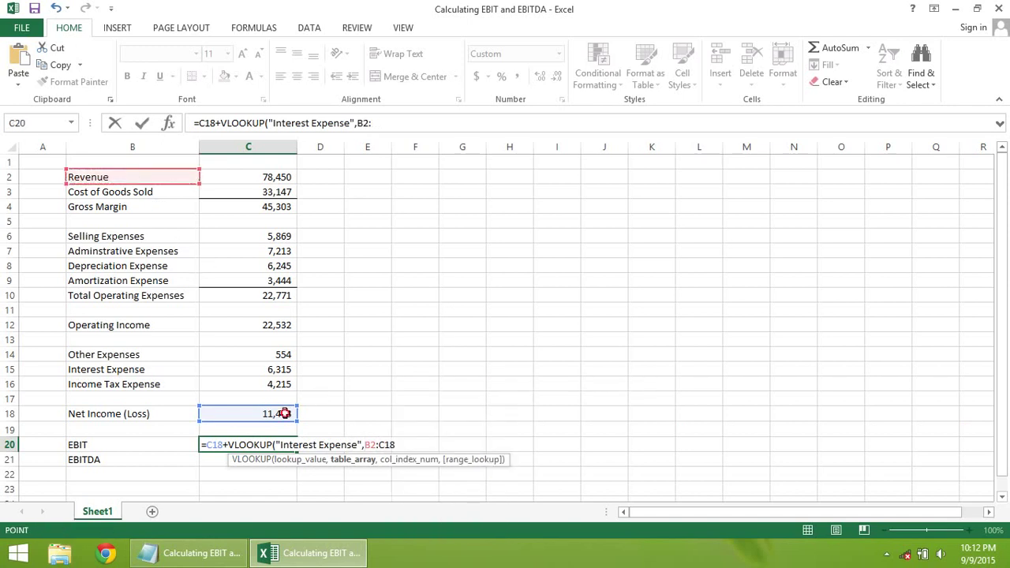
pyautogui.write(',2,')
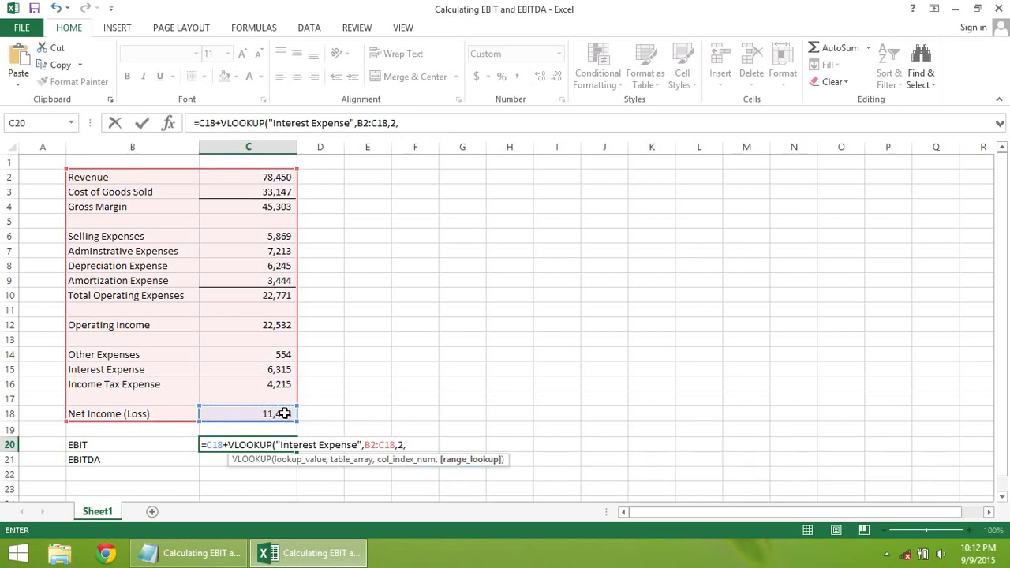
pyautogui.write('FALSE)+')
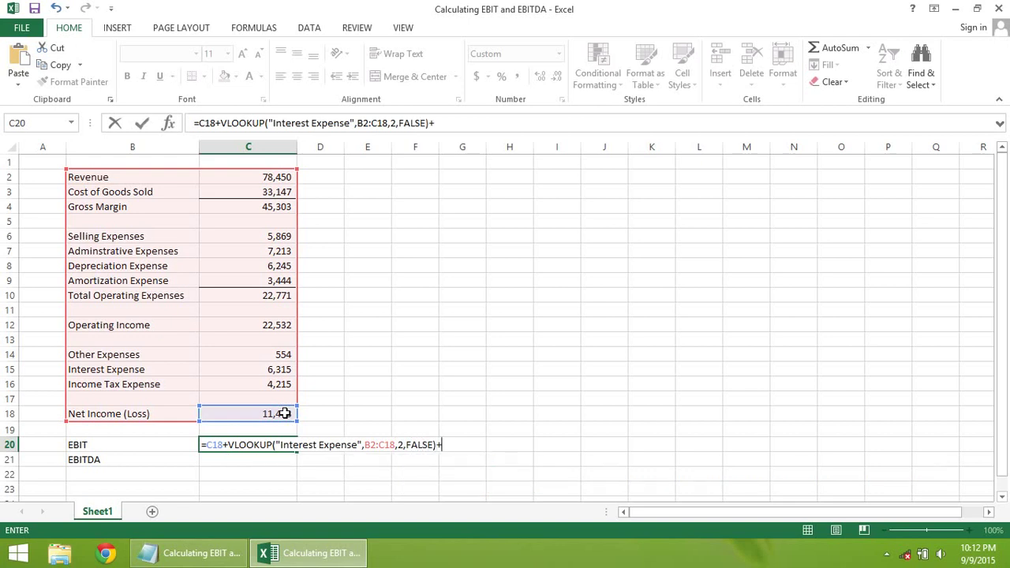
pyautogui.write('V')
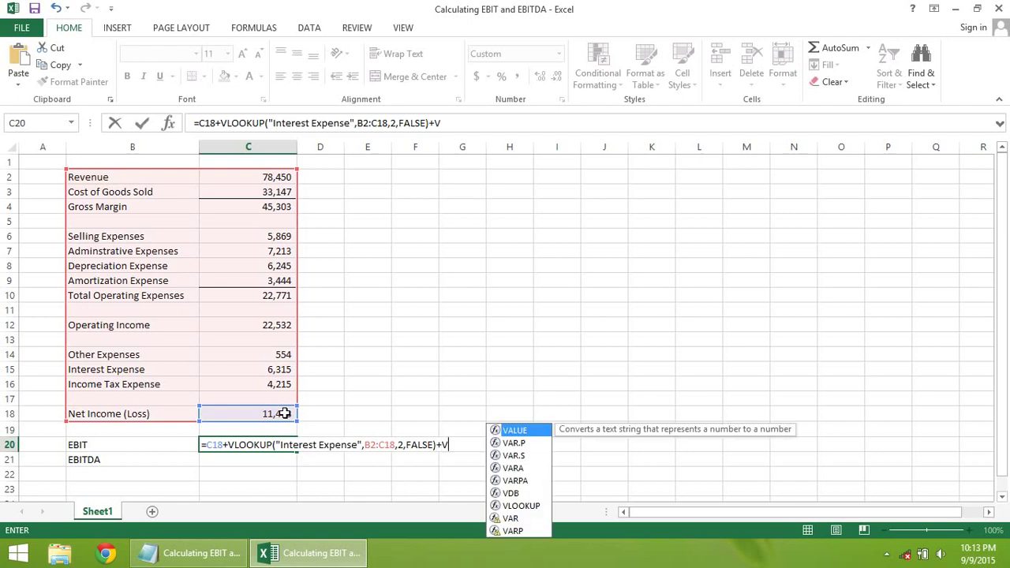
pyautogui.write('L')
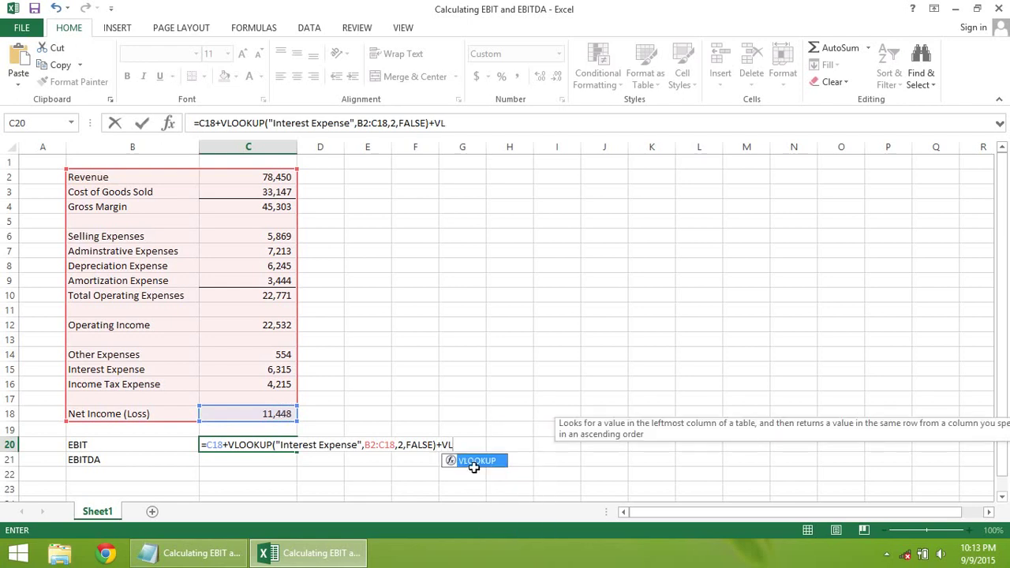
# Step: Add VLOOKUP("Income Tax Expense",B2:C18,2,FALSE) to complete EBIT at $21,978
pyautogui.doubleClick(471, 464)
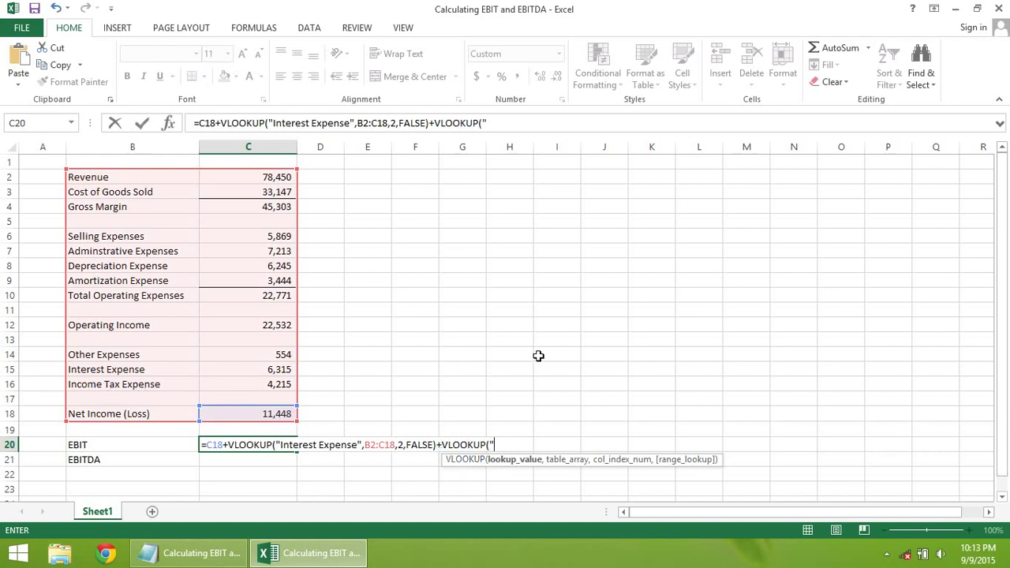
pyautogui.write('ncome Tax ')
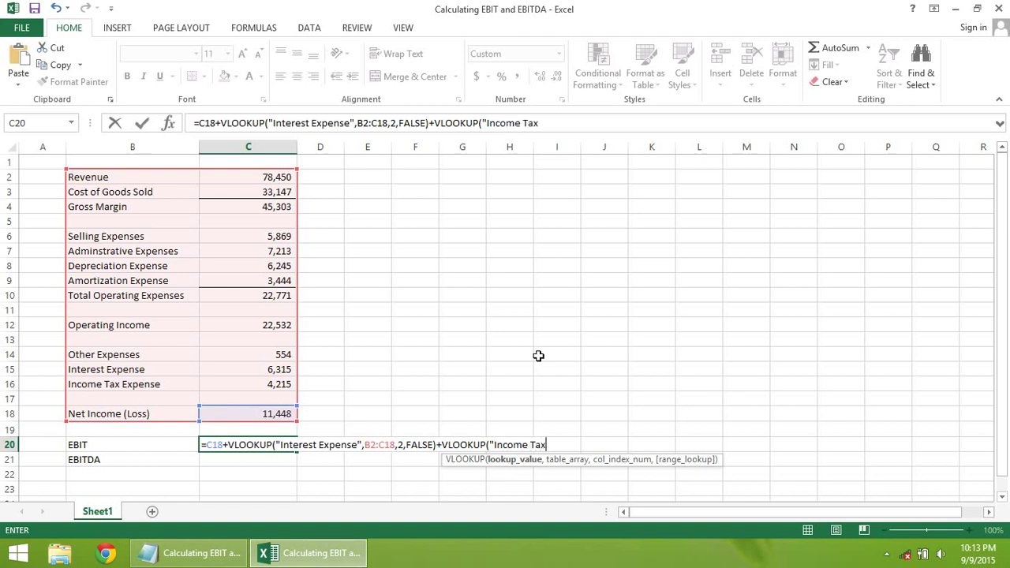
pyautogui.write('Expense"')
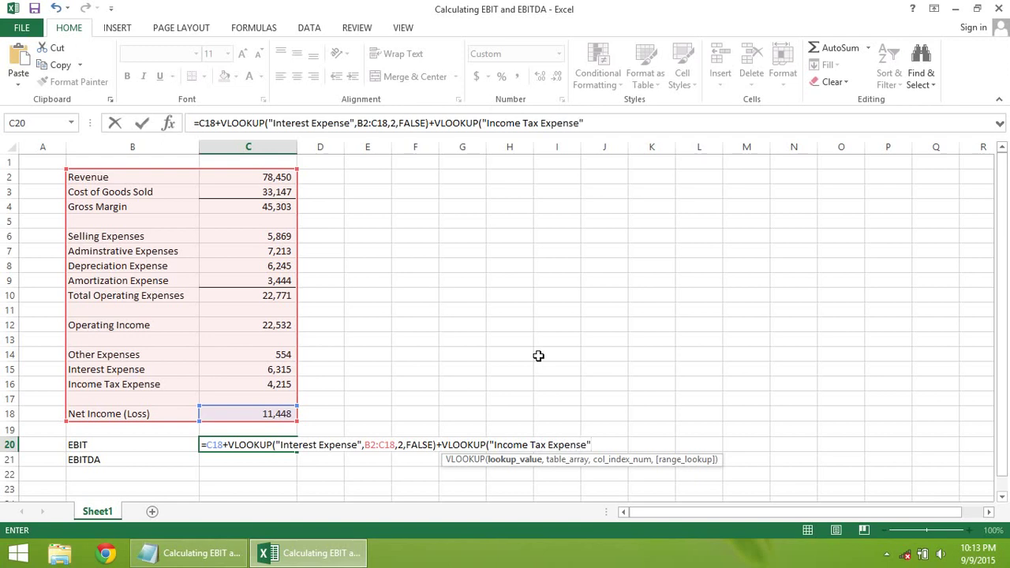
pyautogui.write(',')
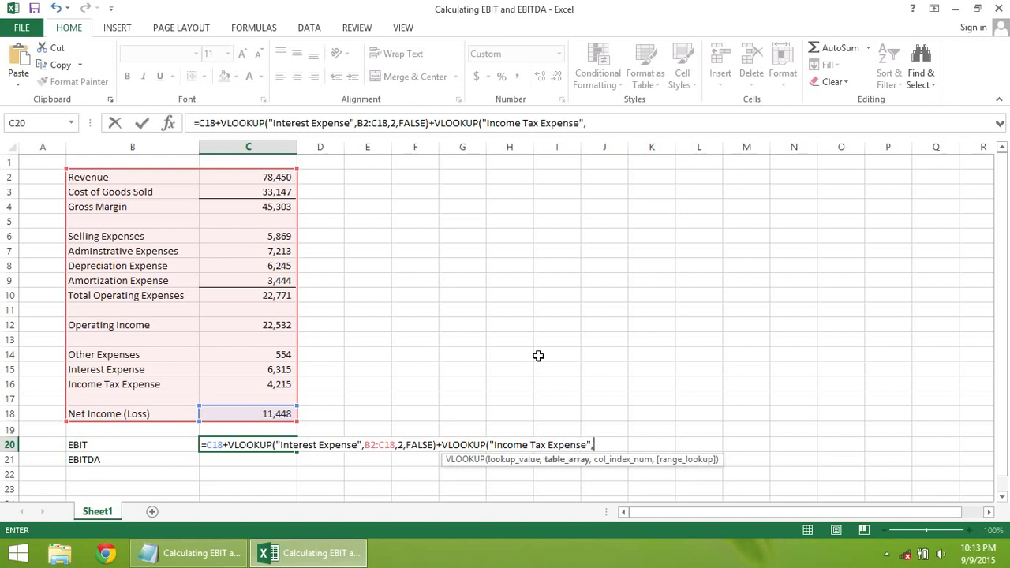
pyautogui.click(160, 176)
pyautogui.write(':')
pyautogui.click(263, 412)
pyautogui.write(',2,')
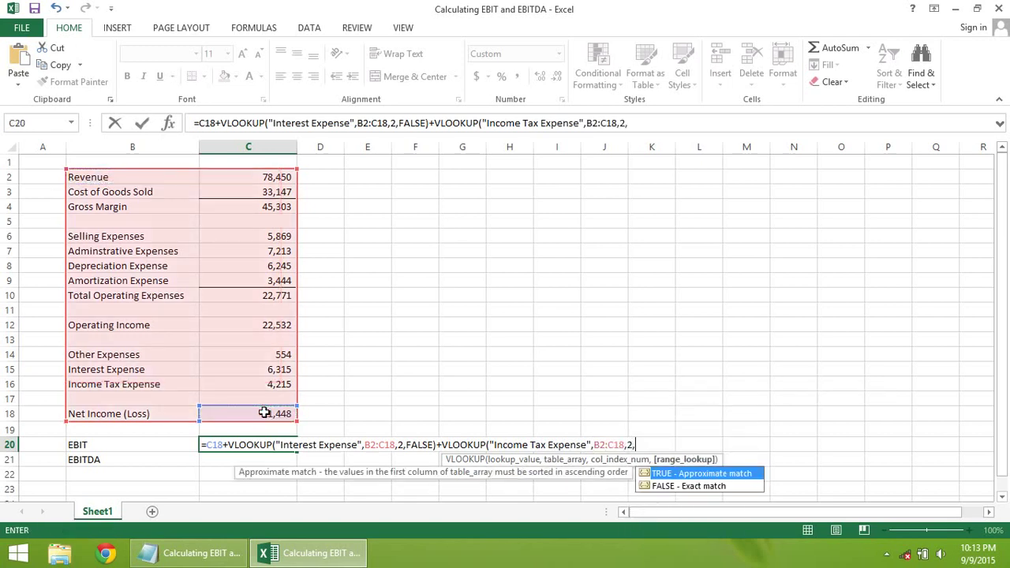
pyautogui.write('FALSE')
pyautogui.write(')')
pyautogui.press('Return')
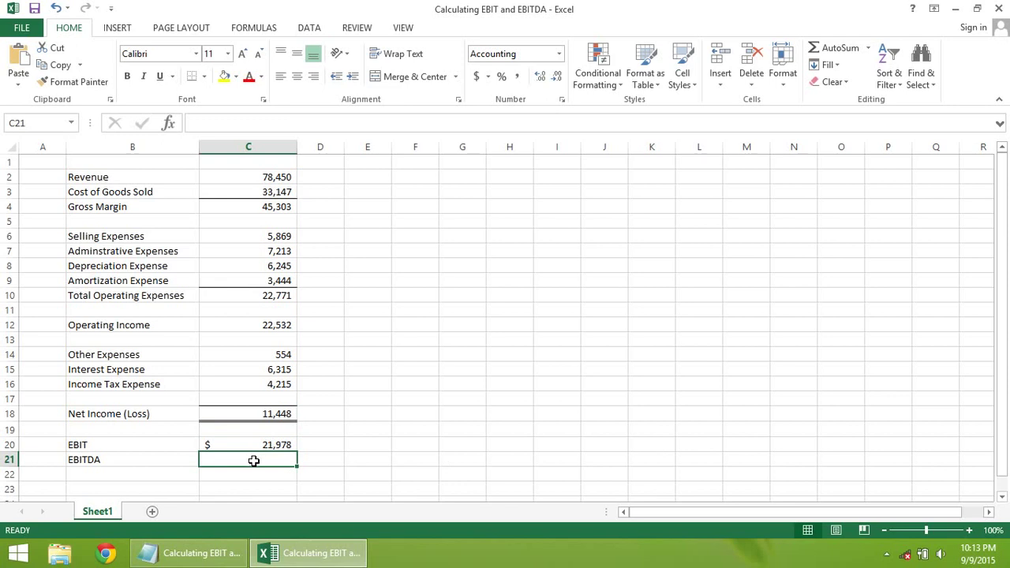
# Step: Begin the EBITDA formula in C21 as C20 plus VLOOKUP("Depreciation Expense",B2:C18,2,FALSE)
pyautogui.write('=')
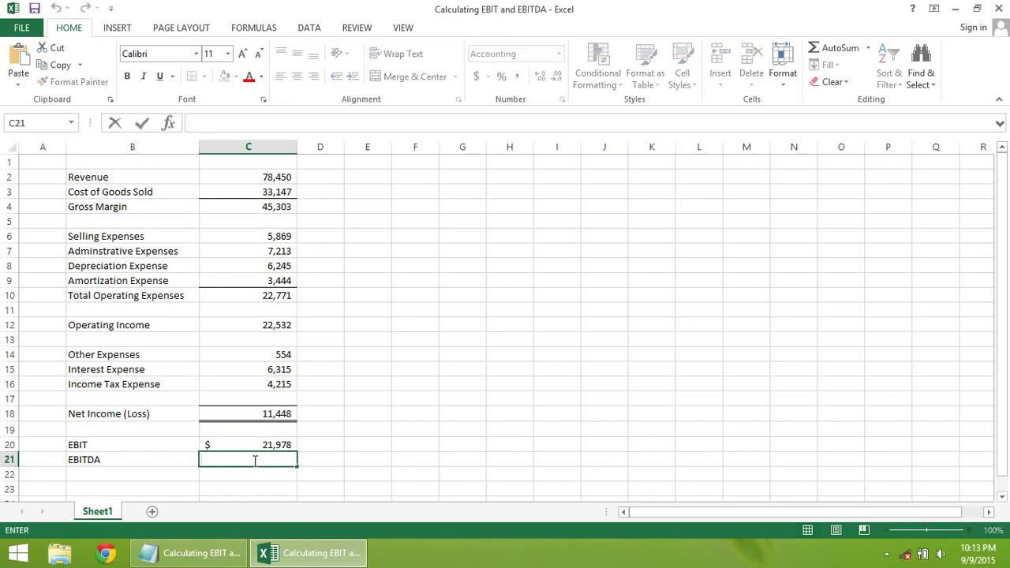
pyautogui.click(267, 445)
pyautogui.write('+V')
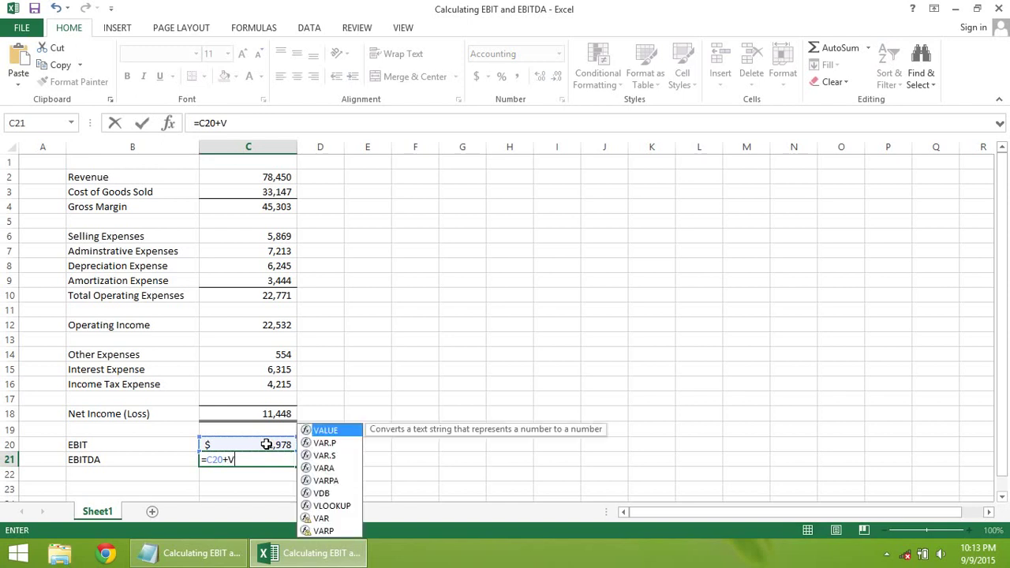
pyautogui.write('LO')
pyautogui.doubleClick(265, 476)
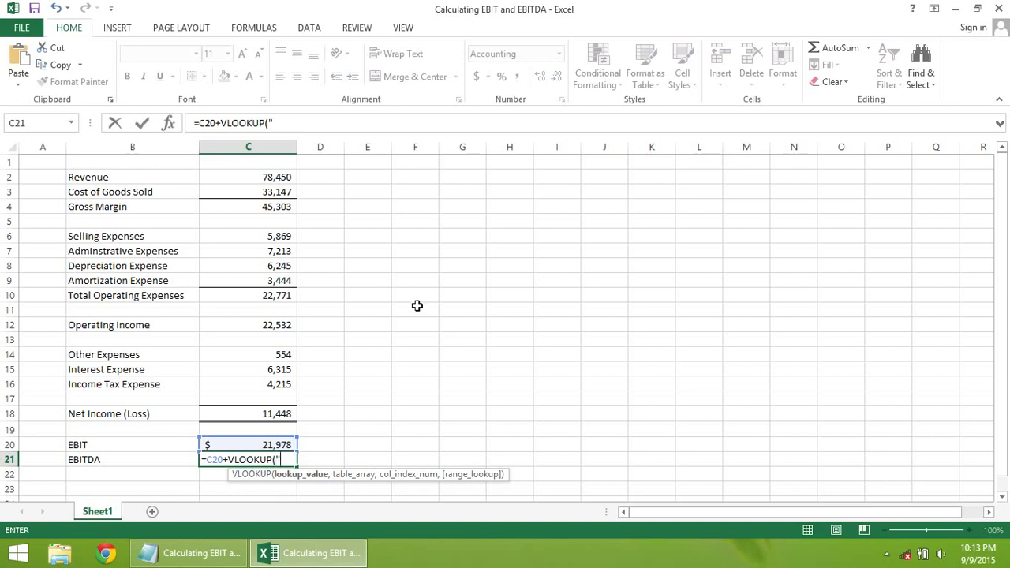
pyautogui.write('De')
pyautogui.write('preci')
pyautogui.write('ation eX')
pyautogui.press('BackSpace')
pyautogui.press('BackSpace')
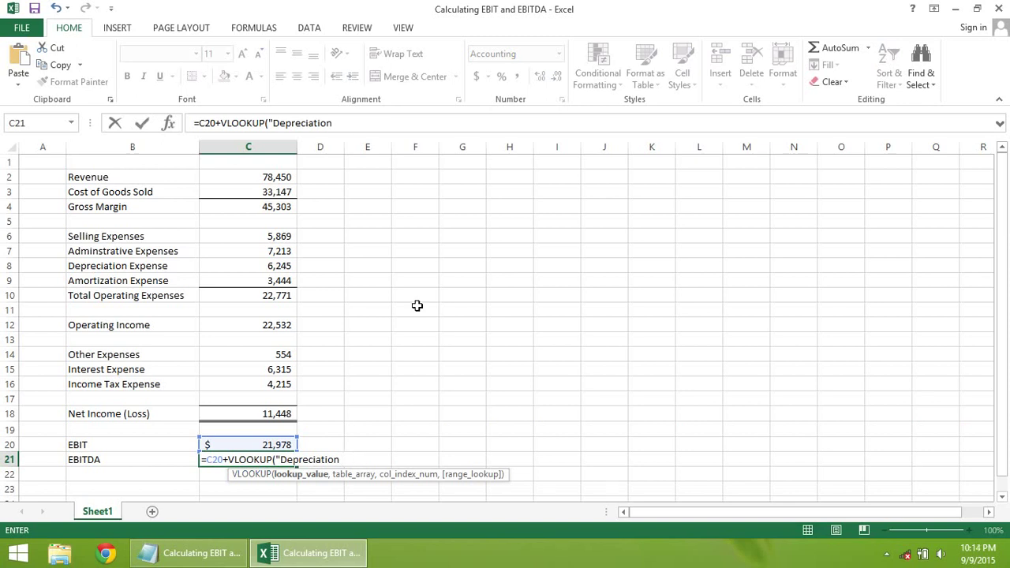
pyautogui.press('BackSpace')
pyautogui.write('E')
pyautogui.write('xpen')
pyautogui.write('se"')
pyautogui.write(',')
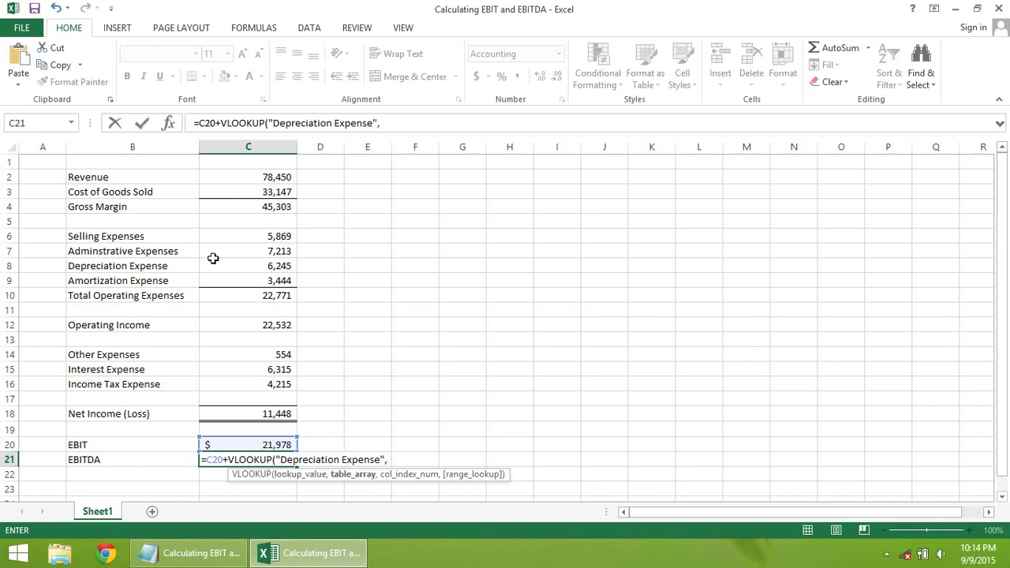
pyautogui.click(115, 178)
pyautogui.write(':B')
pyautogui.press('BackSpace')
pyautogui.click(279, 414)
pyautogui.write(',2,F')
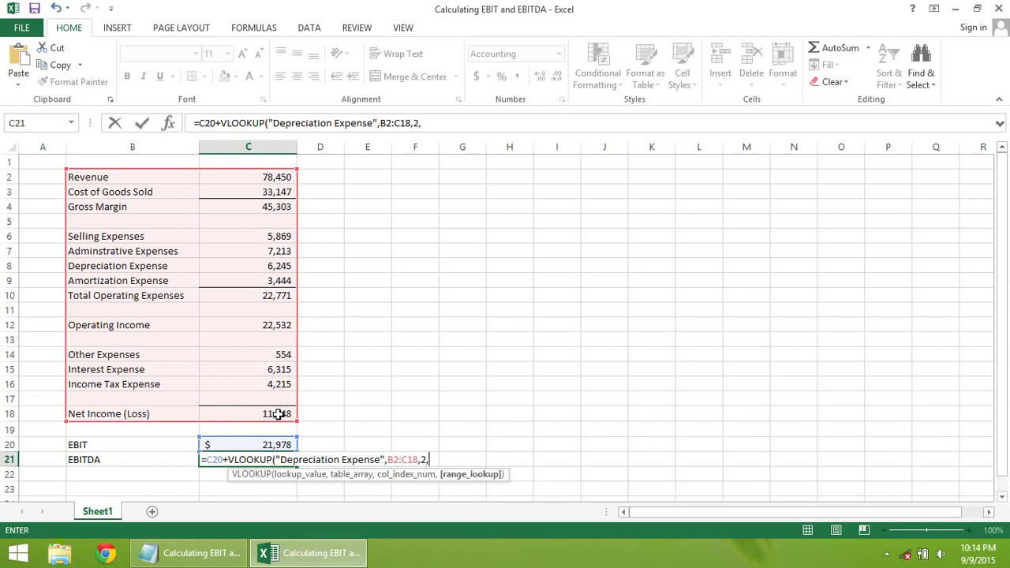
pyautogui.write('A')
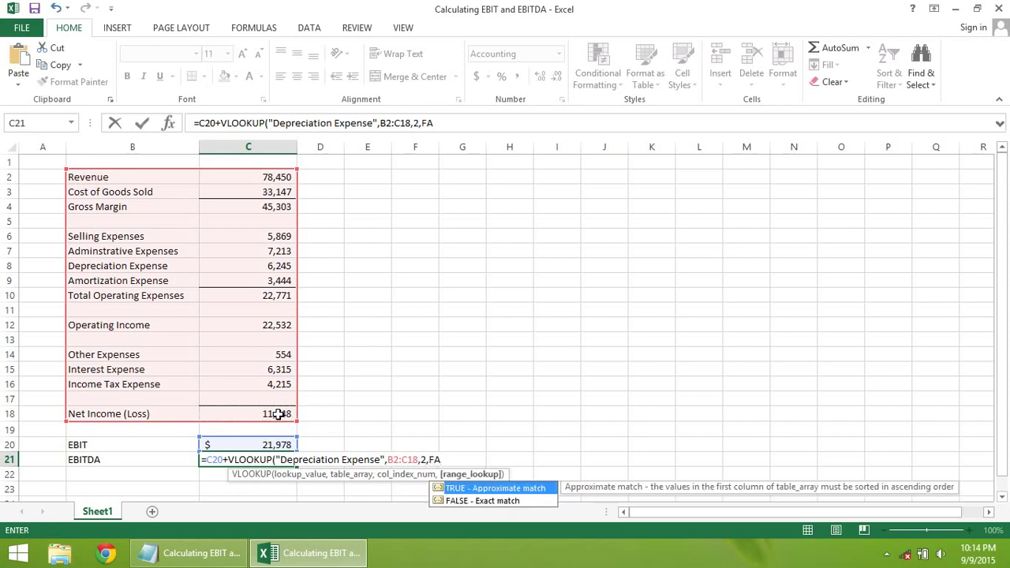
pyautogui.write('LSE')
pyautogui.write(')+')
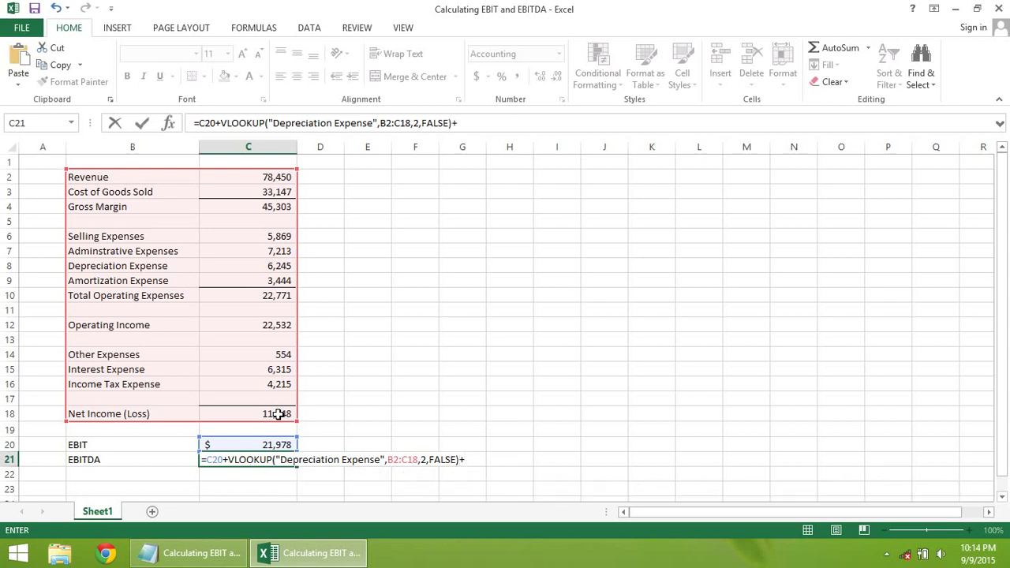
pyautogui.write('VLOO')
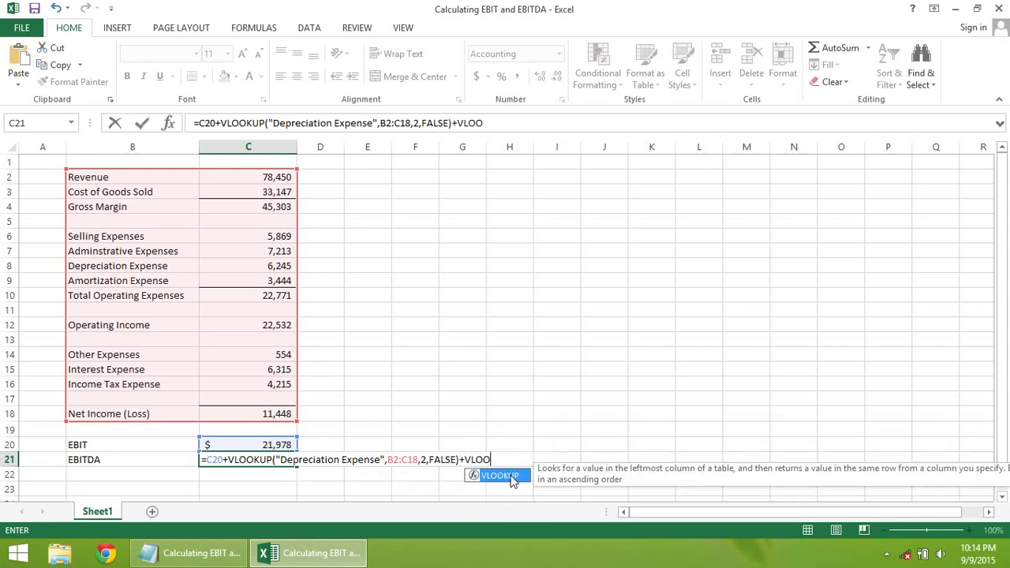
# Step: Add VLOOKUP("Amortization Expense",B2:C18,2,FALSE) and remove decimals so EBITDA shows $31,667
pyautogui.doubleClick(511, 476)
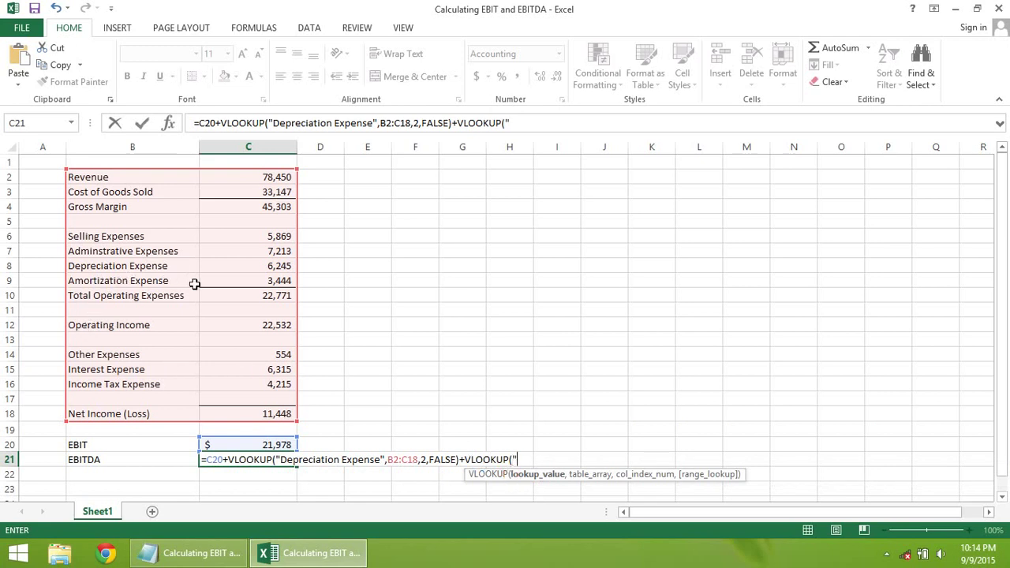
pyautogui.write('A')
pyautogui.write('mortization ')
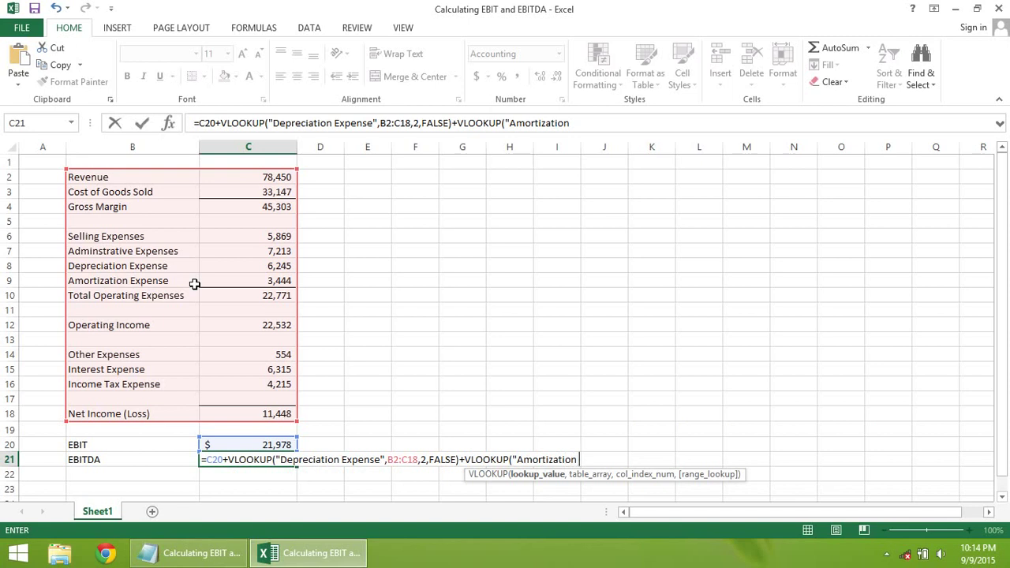
pyautogui.write('Ex')
pyautogui.write('pense"')
pyautogui.write(',')
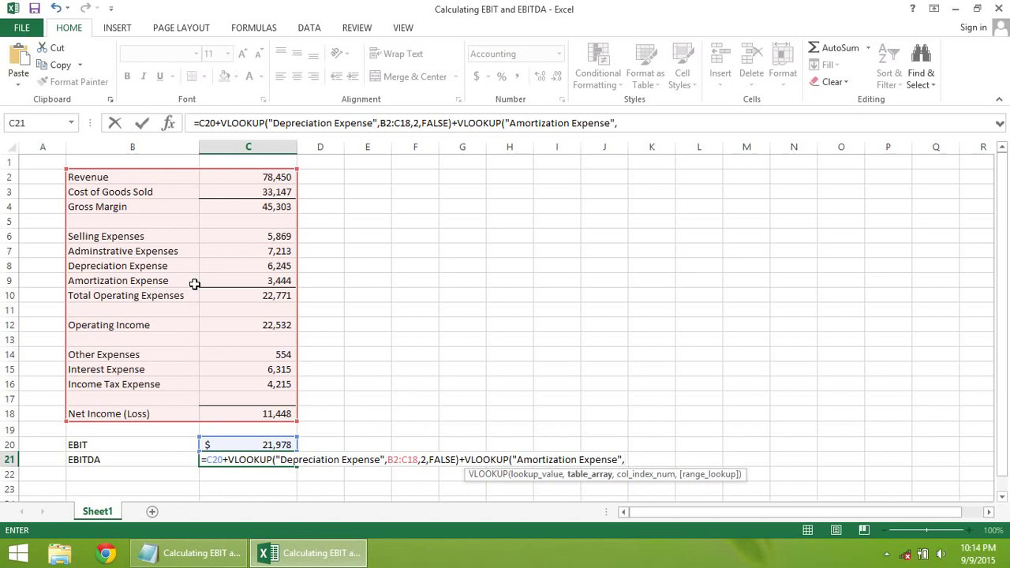
pyautogui.click(159, 178)
pyautogui.press('BackSpace')
pyautogui.press('BackSpace')
pyautogui.click(275, 413)
pyautogui.write(',2,F')
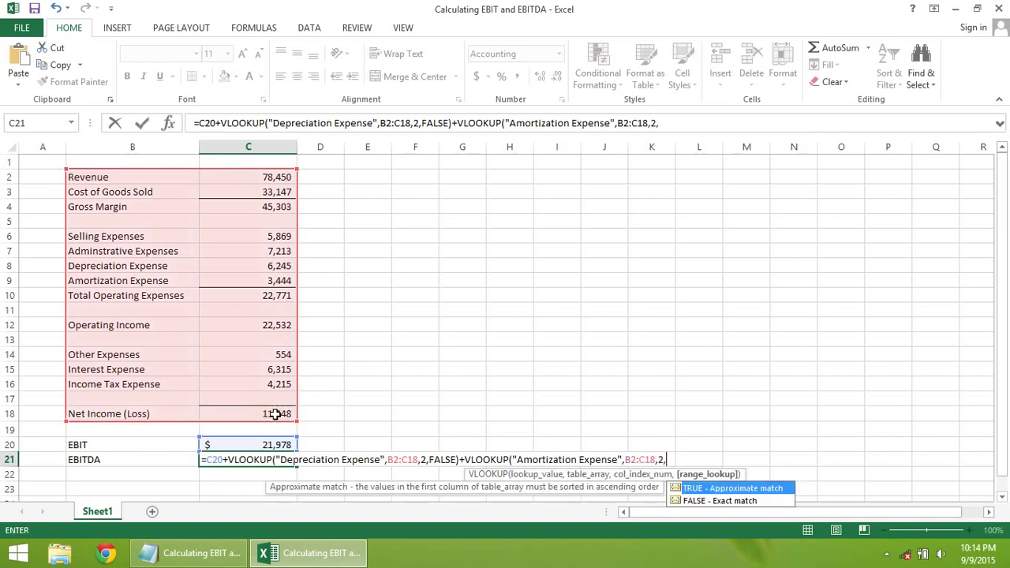
pyautogui.write('ALSE')
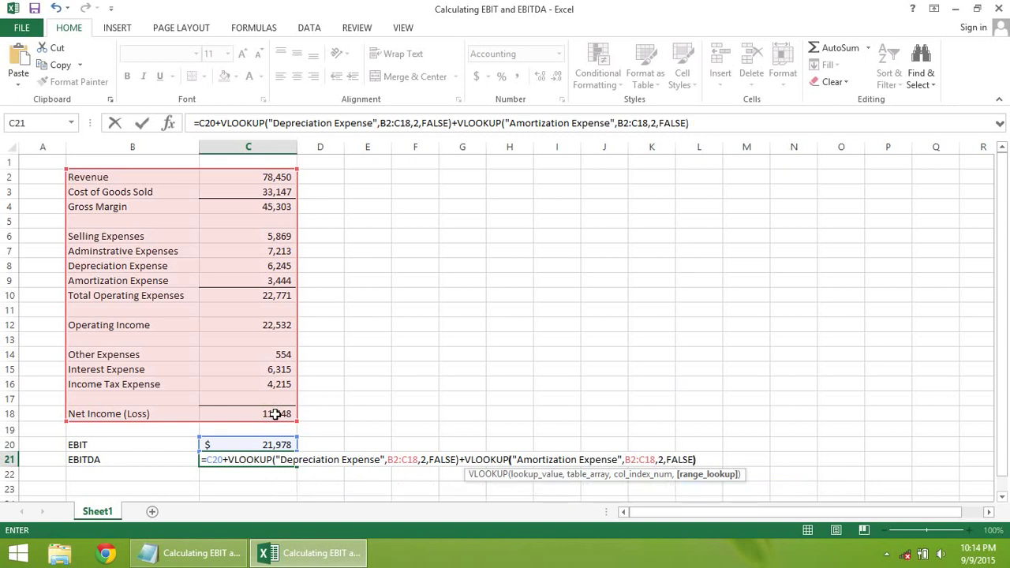
pyautogui.write(')')
pyautogui.press('Return')
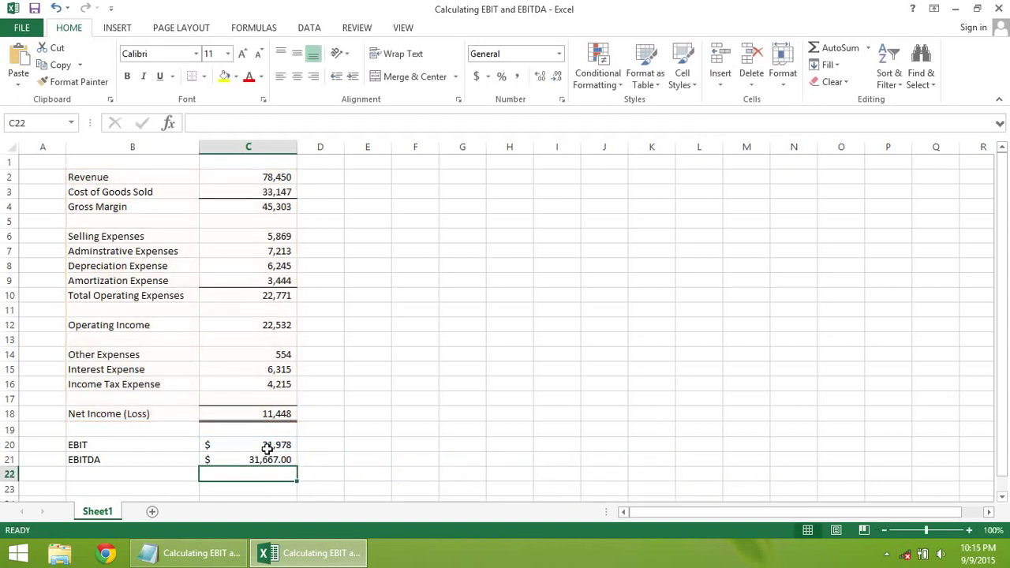
pyautogui.click(267, 460)
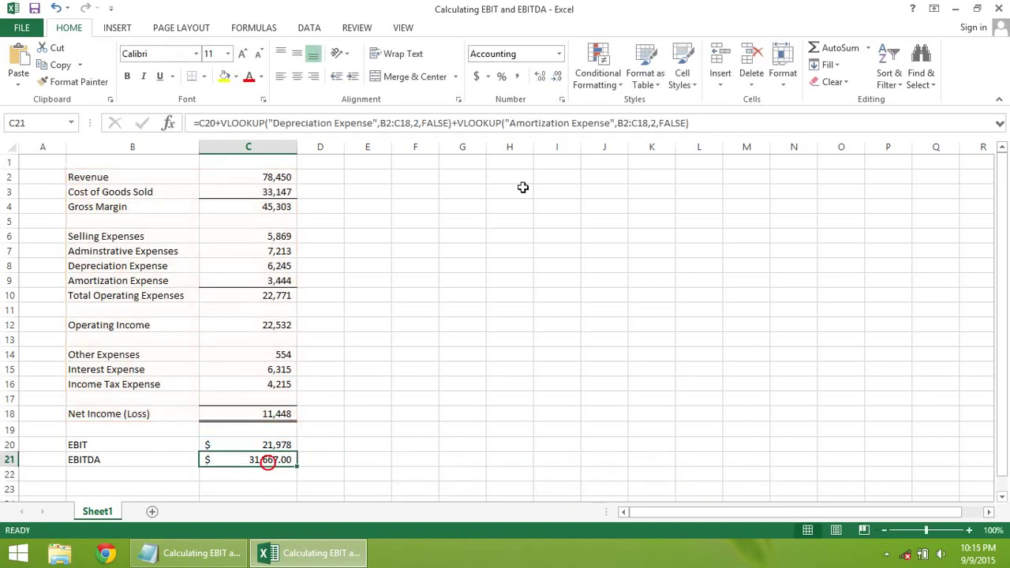
pyautogui.click(557, 76)
pyautogui.click(558, 75)
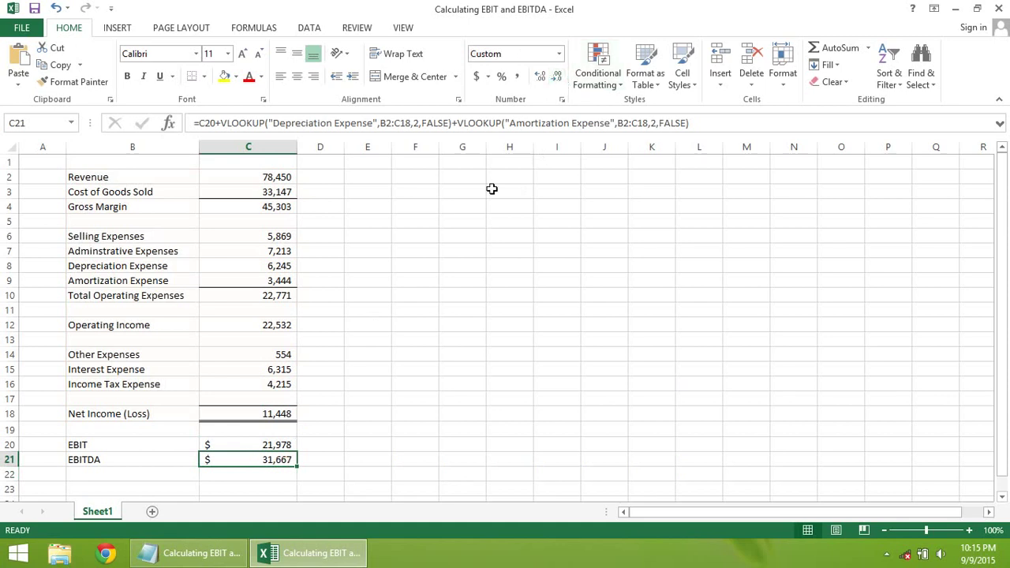